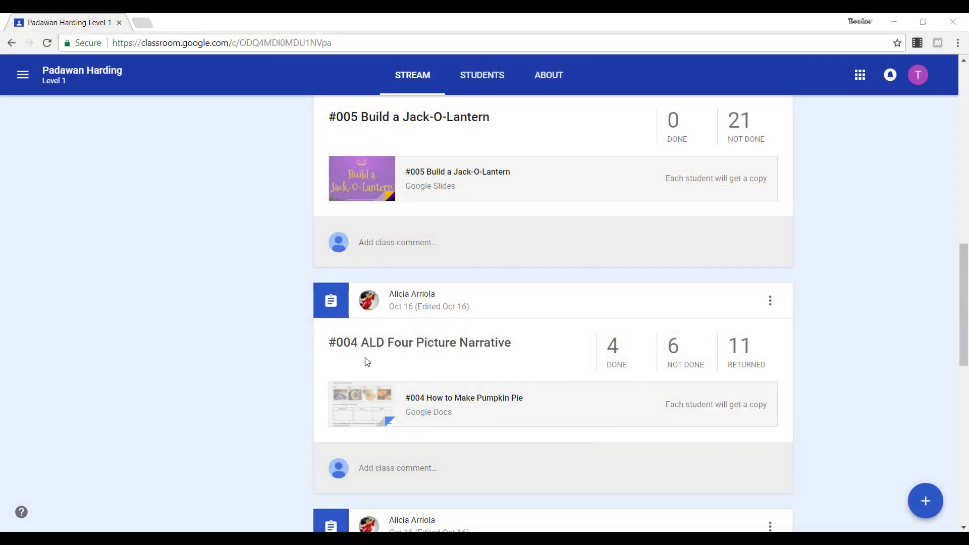
Step: Check the pumpkin pie document's owner in advanced sharing settings, then turn it in for #004
left_click(390, 345)
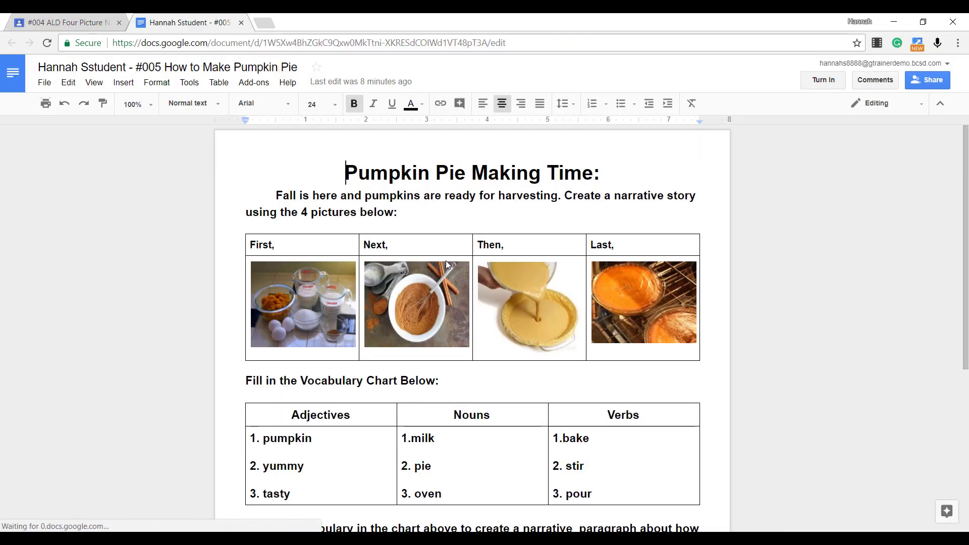
left_click(929, 80)
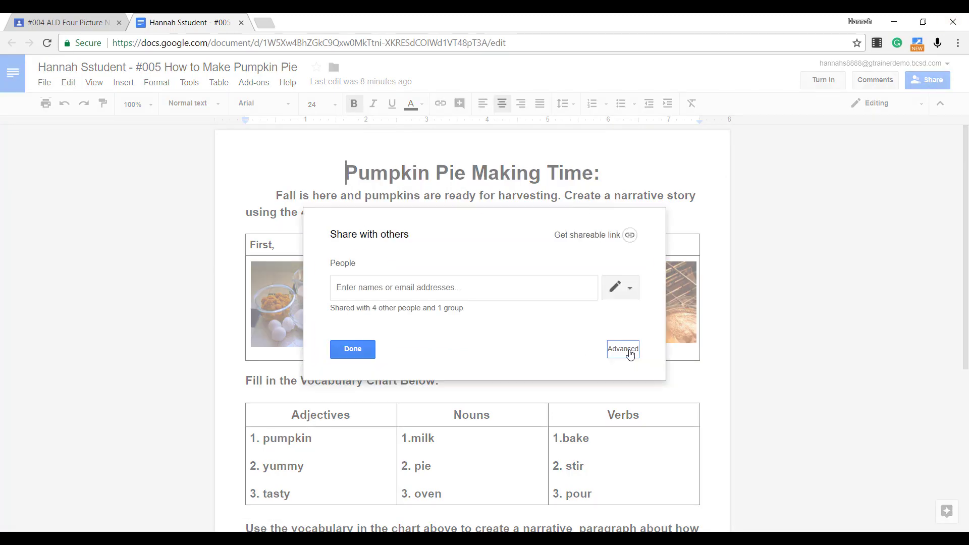
left_click(626, 352)
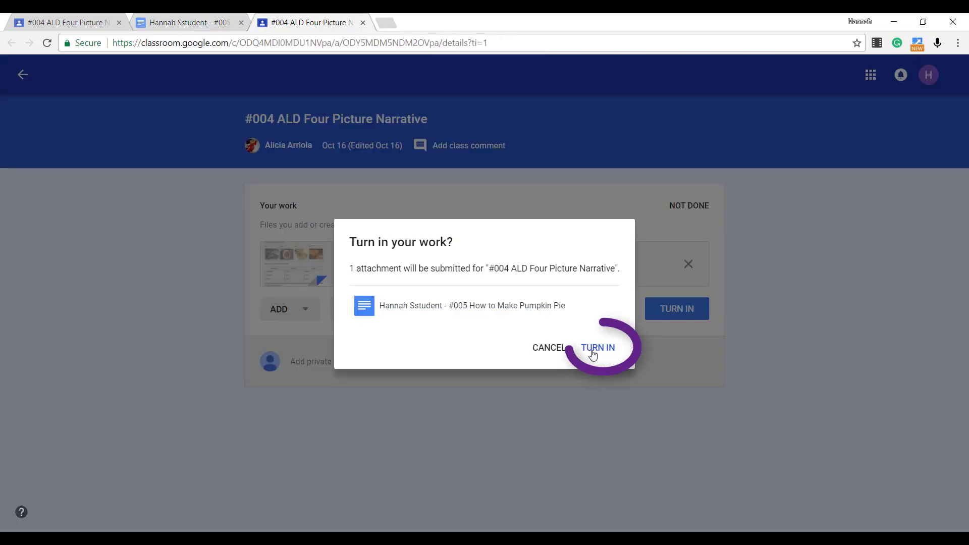
left_click(593, 353)
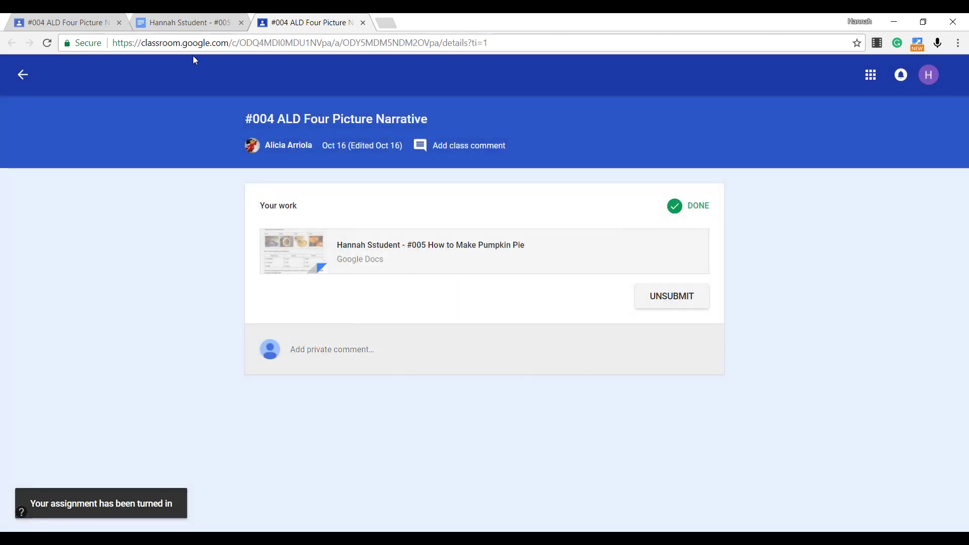
Step: Try sharing the now view-only pumpkin pie document, see the Request access prompt, and return to Classroom
left_click(186, 23)
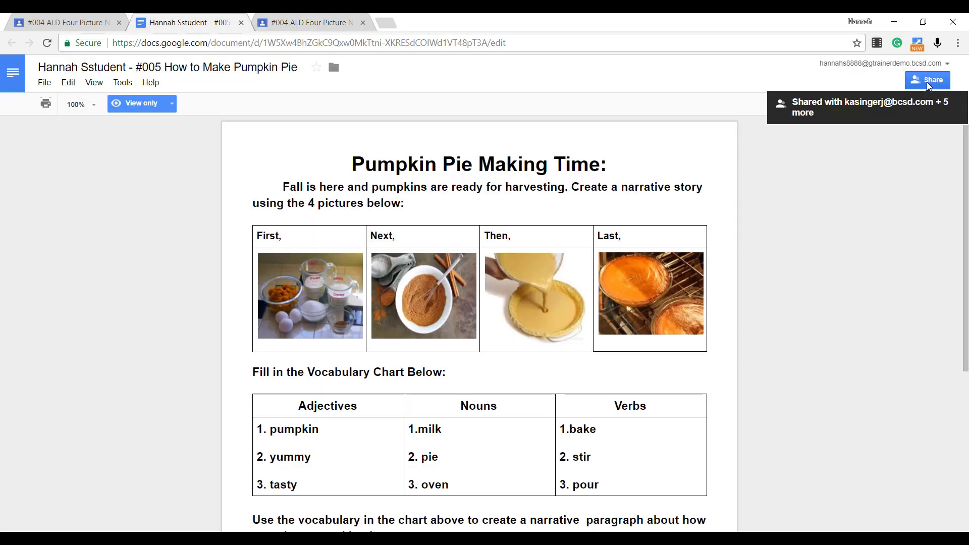
left_click(927, 82)
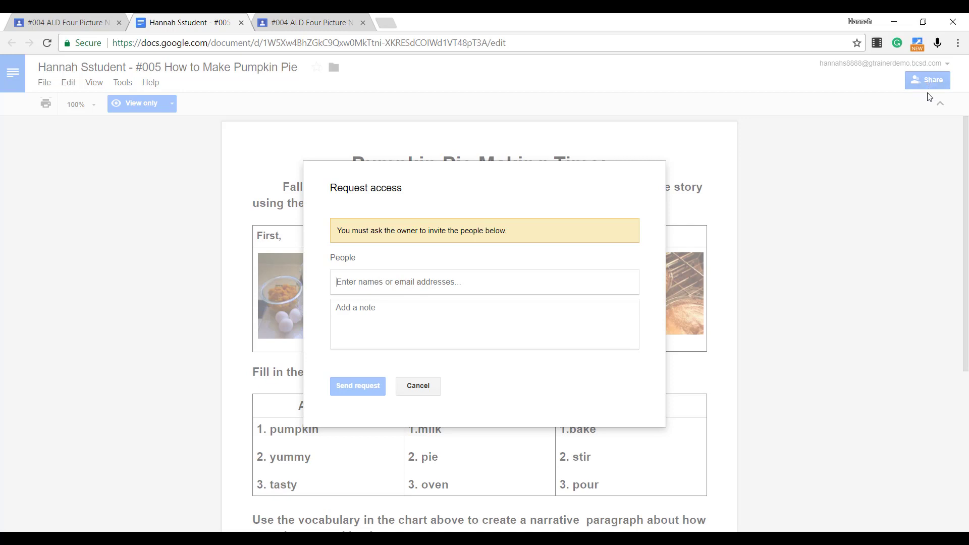
key("ctrl+Tab")
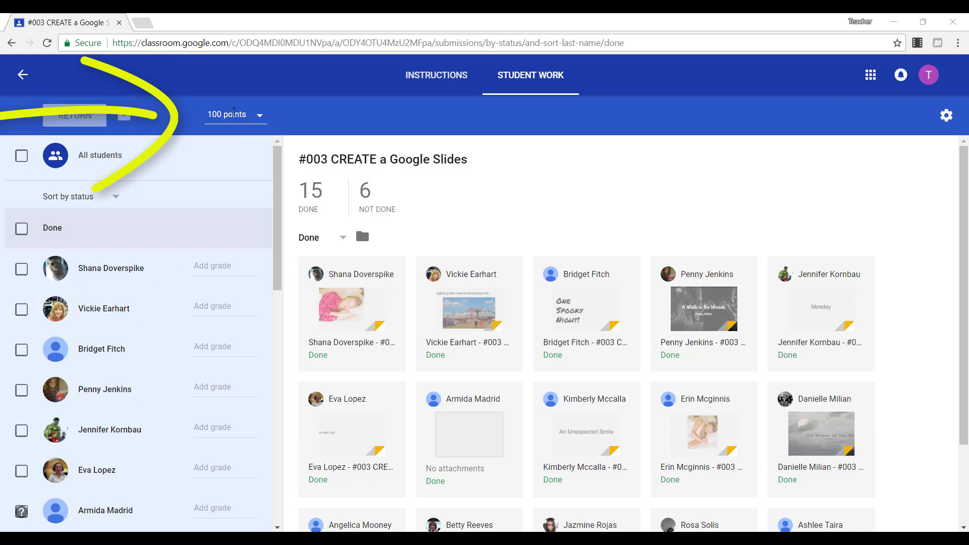
Step: Change the #003 CREATE a Google Slides point value from 100 to 10 and confirm
left_click(234, 111)
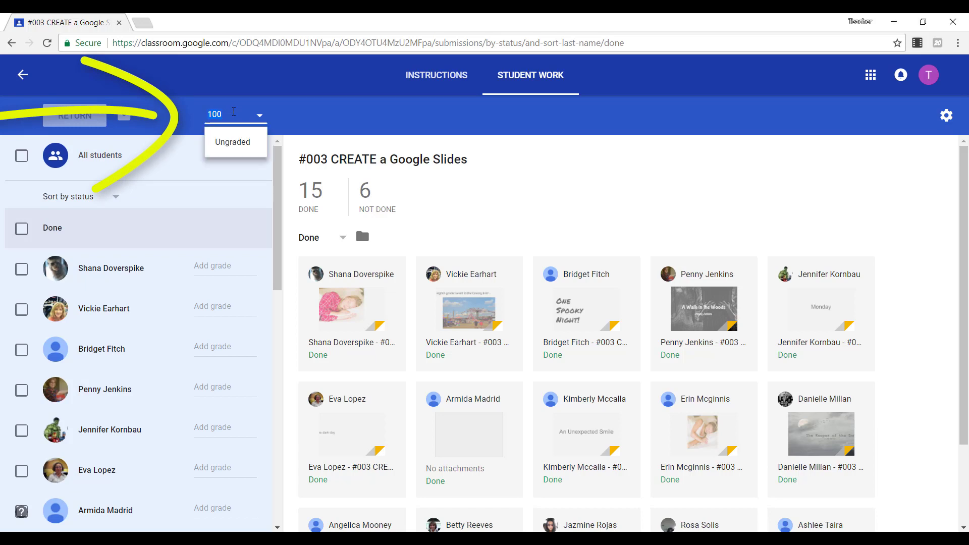
type("50")
key("BackSpace")
key("BackSpace")
type("10")
left_click(279, 126)
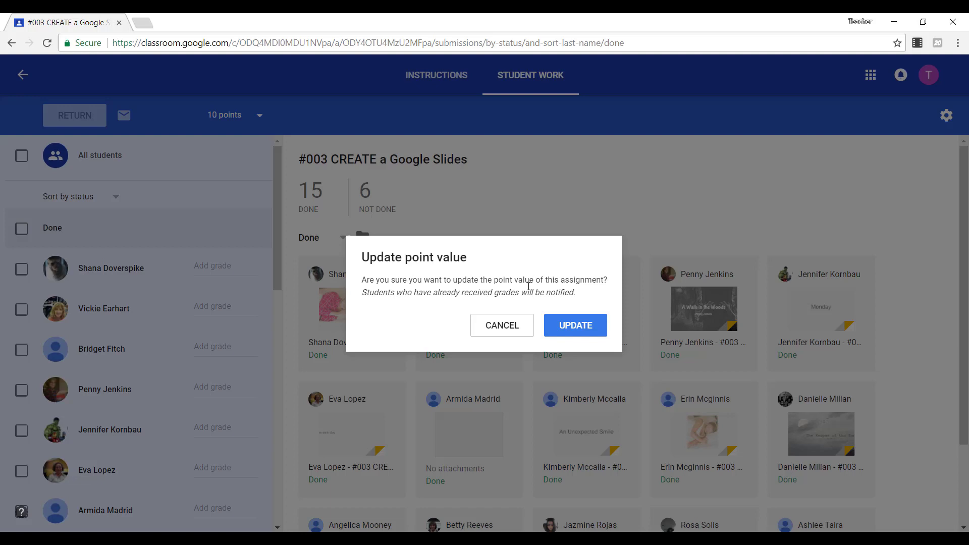
left_click(579, 327)
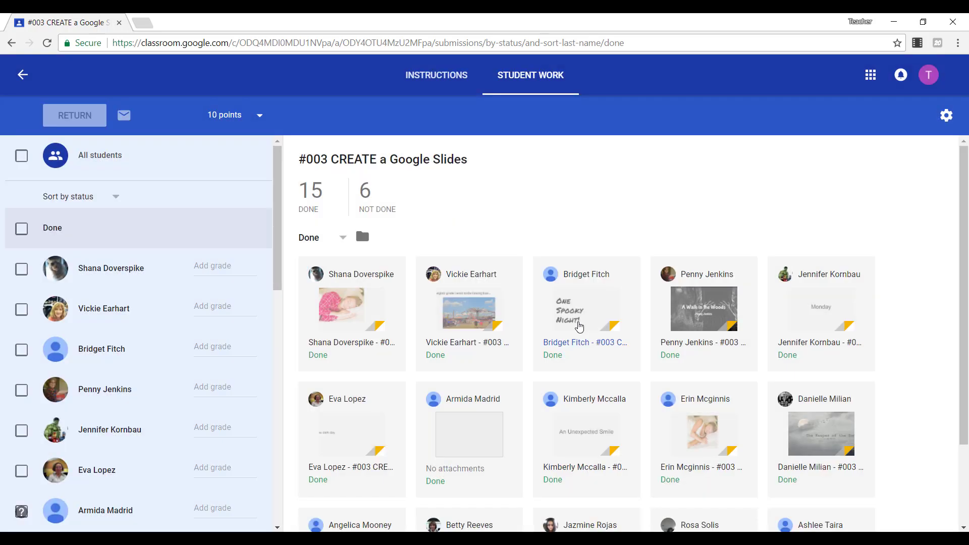
Step: Grade each of the seven Done students 10 on #003 and return their work
left_click(202, 265)
type("1")
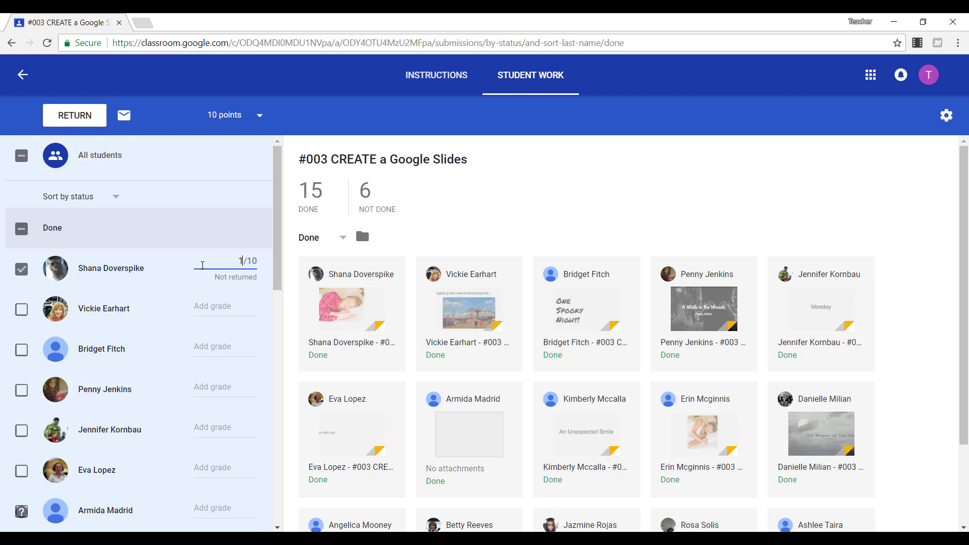
type("0")
left_click(212, 306)
type("10")
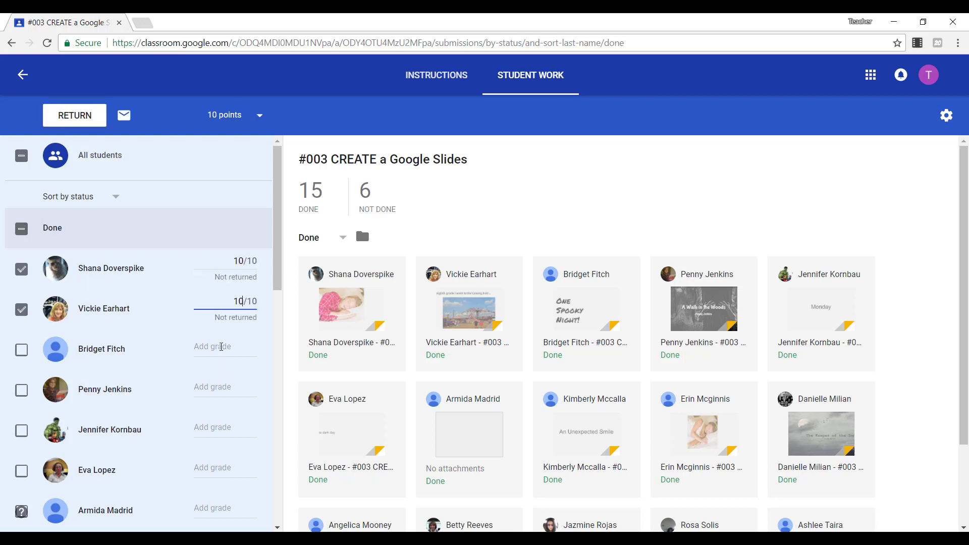
left_click(221, 346)
type("10")
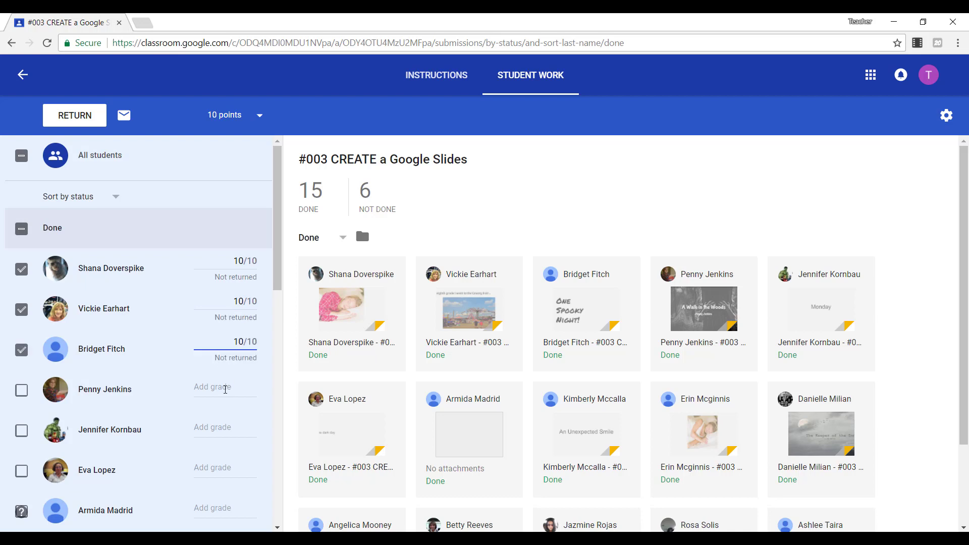
left_click(225, 386)
type("10/10")
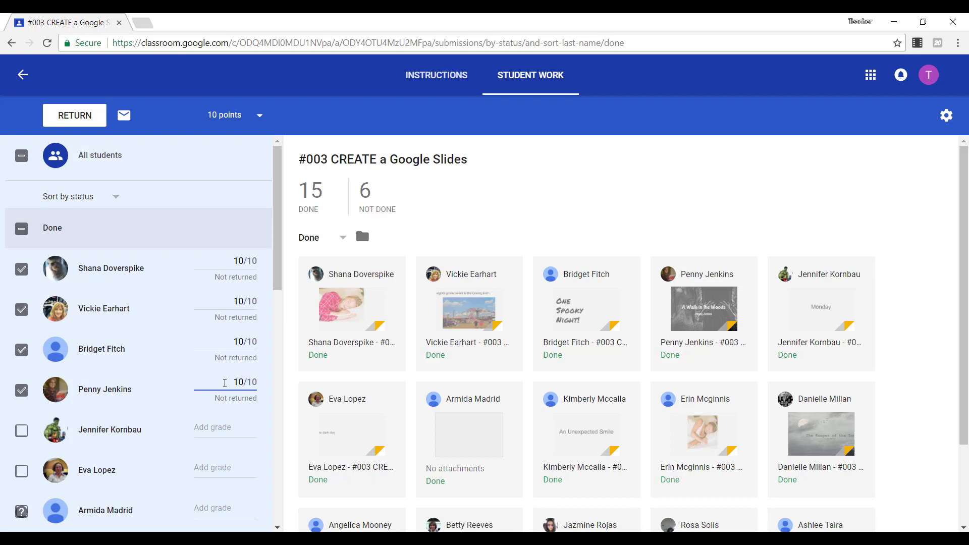
key("Down")
type("10")
key("Down")
type("10")
key("Down")
type("10")
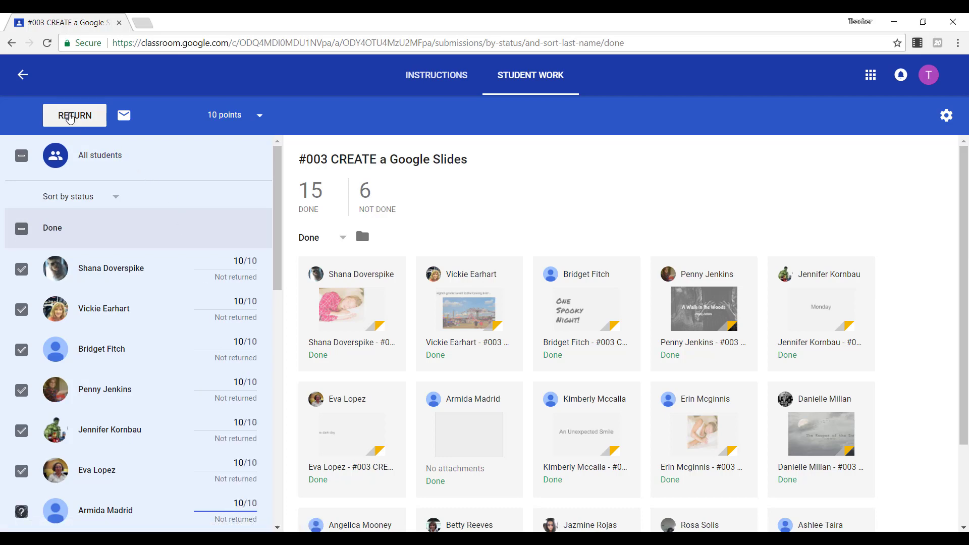
left_click(70, 116)
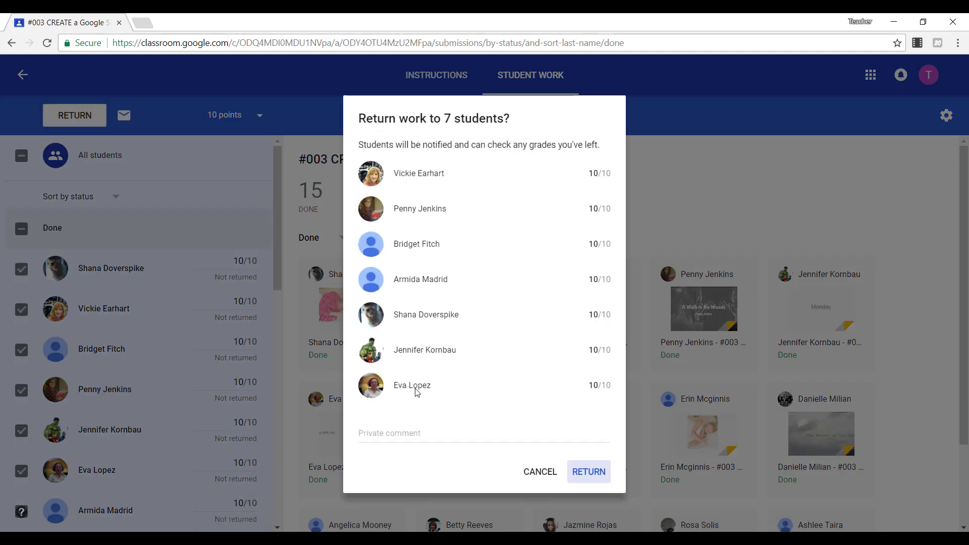
left_click(581, 473)
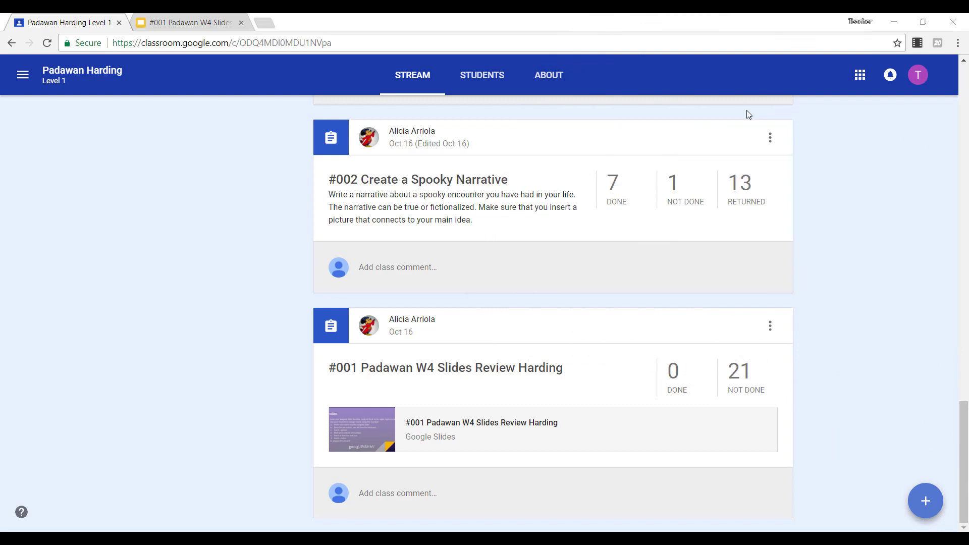
Step: Switch to the #001 Padawan W4 Slides Review Harding presentation in Google Slides
left_click(206, 24)
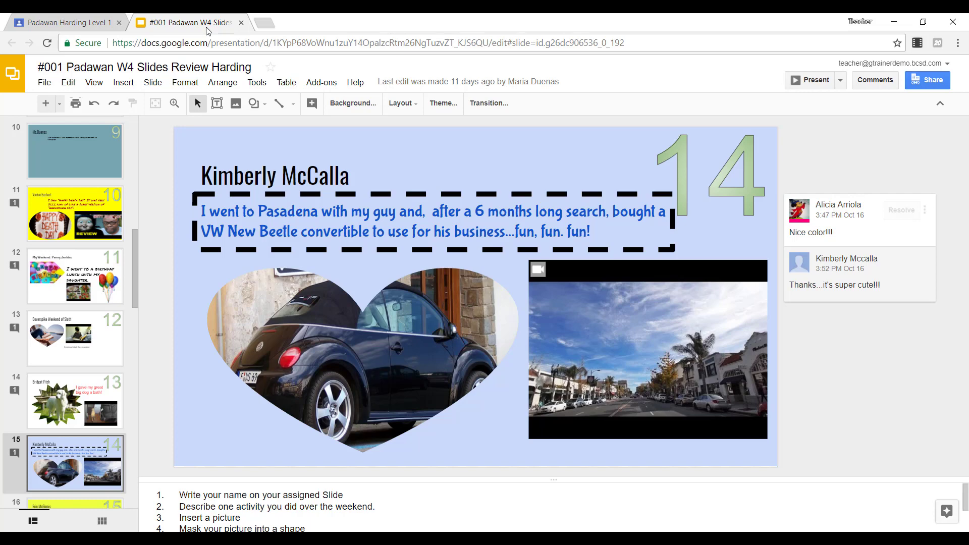
Step: In the #001 assignment's Student Work, change the point value from 100 to Ungraded
left_click(86, 22)
left_click(401, 368)
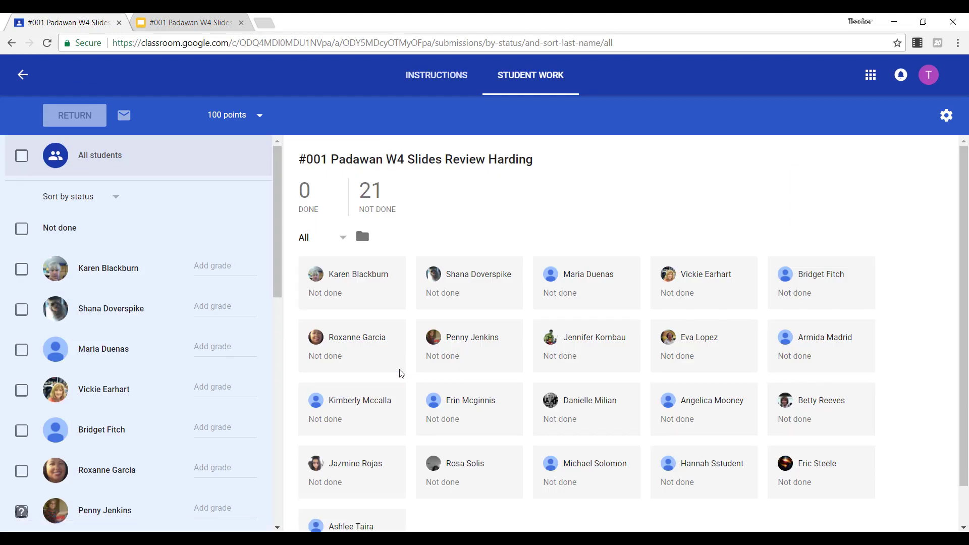
left_click(232, 116)
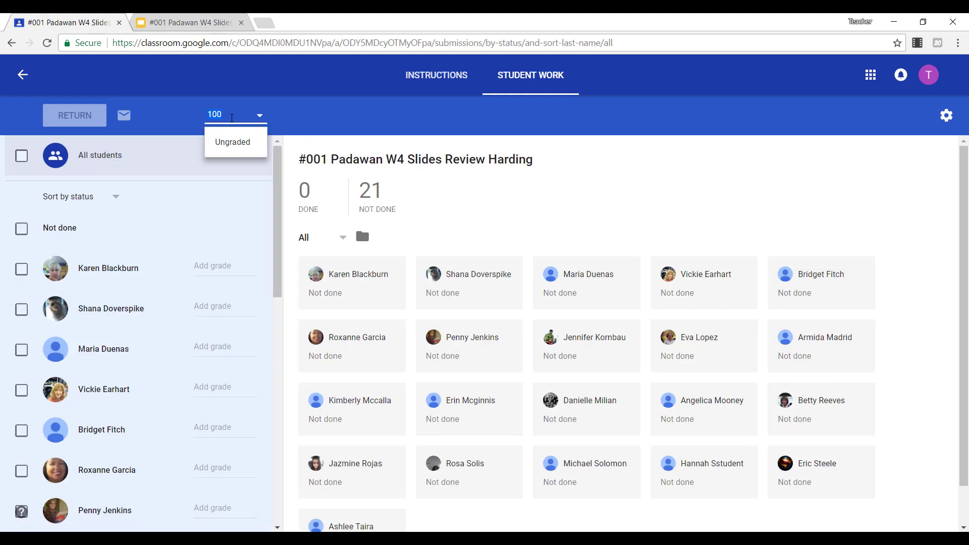
left_click(237, 143)
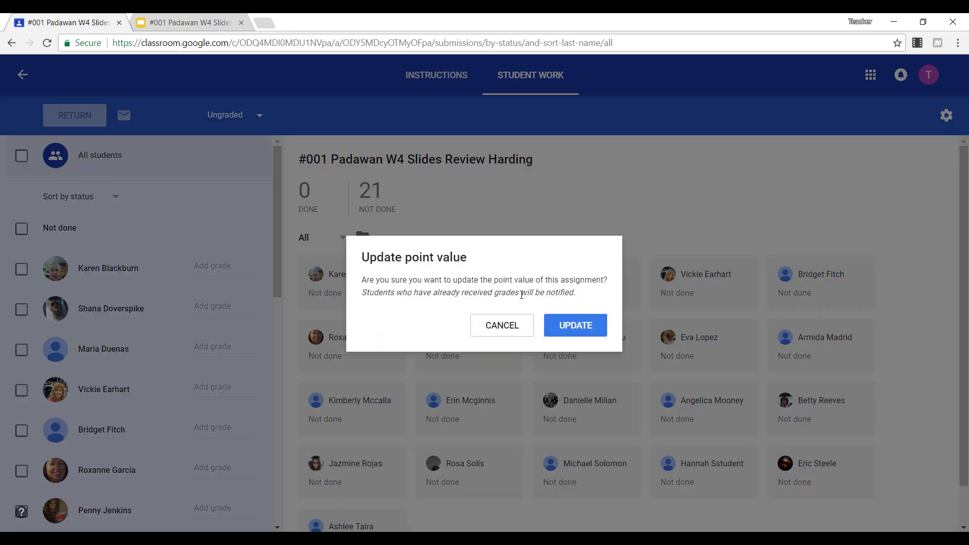
left_click(578, 328)
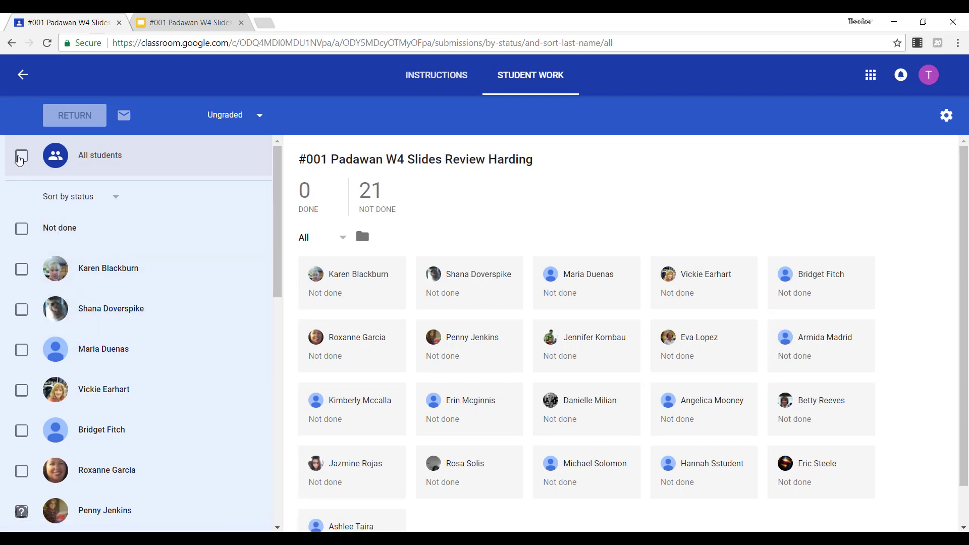
Step: Select all students on #001 and return the work to all 21, confirming both dialogs
left_click(20, 157)
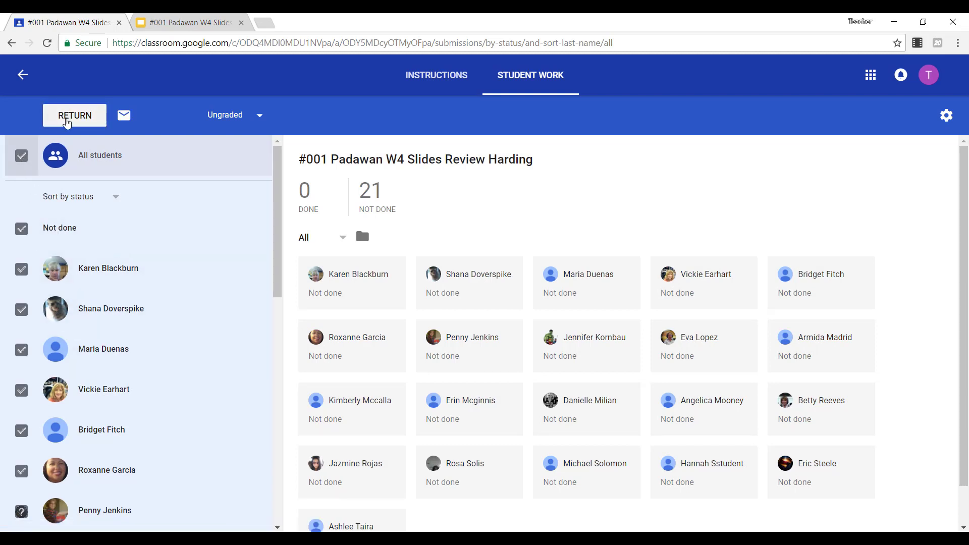
left_click(68, 123)
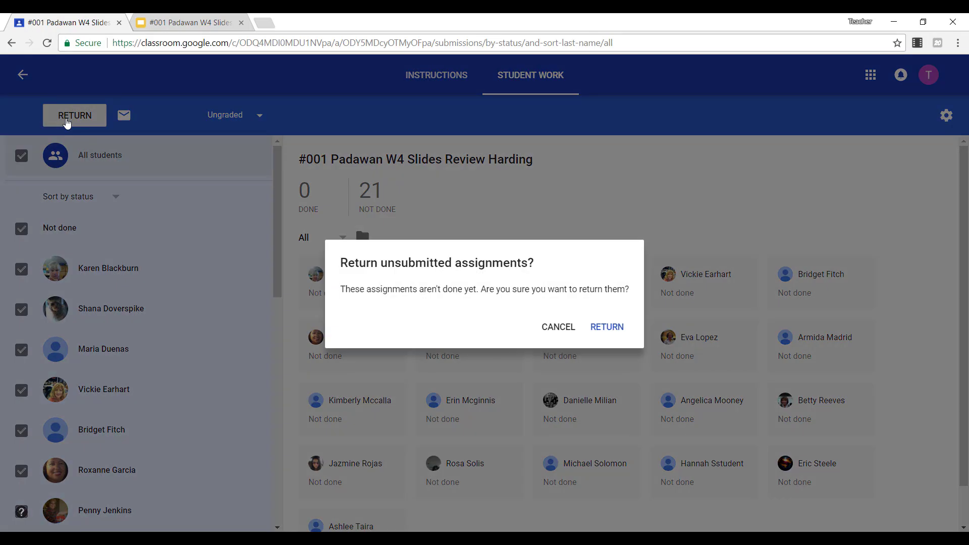
left_click(601, 328)
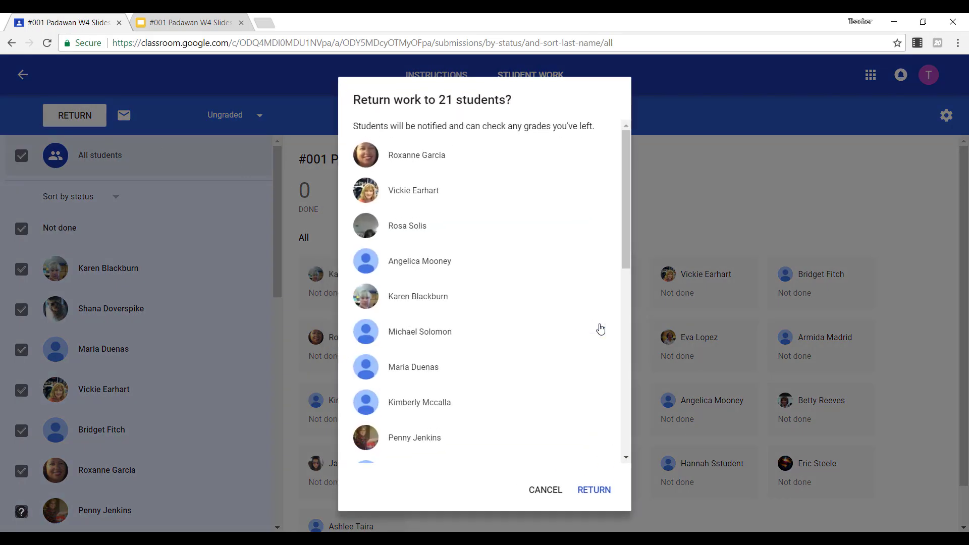
left_click(595, 492)
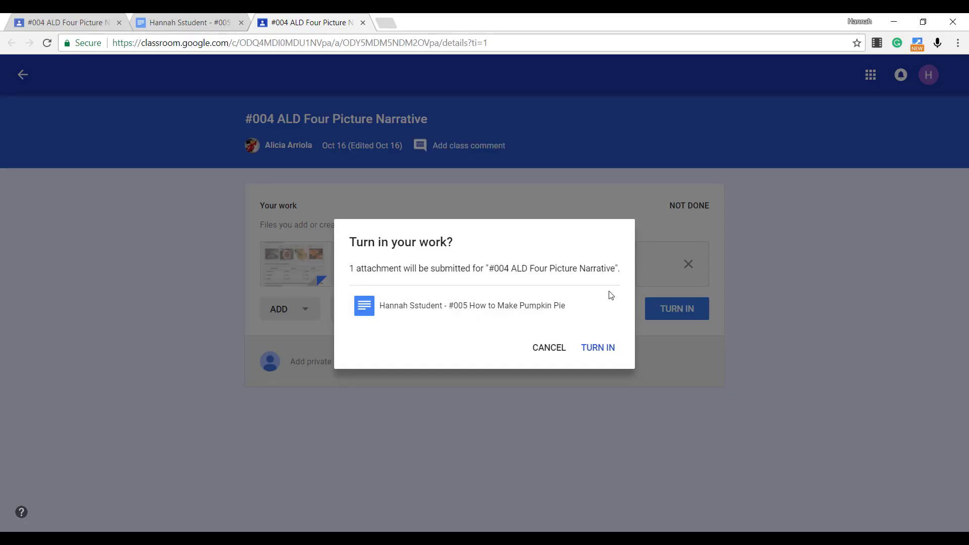
Step: Turn in the student's #004 document, then return #001 to all 21 students
left_click(594, 350)
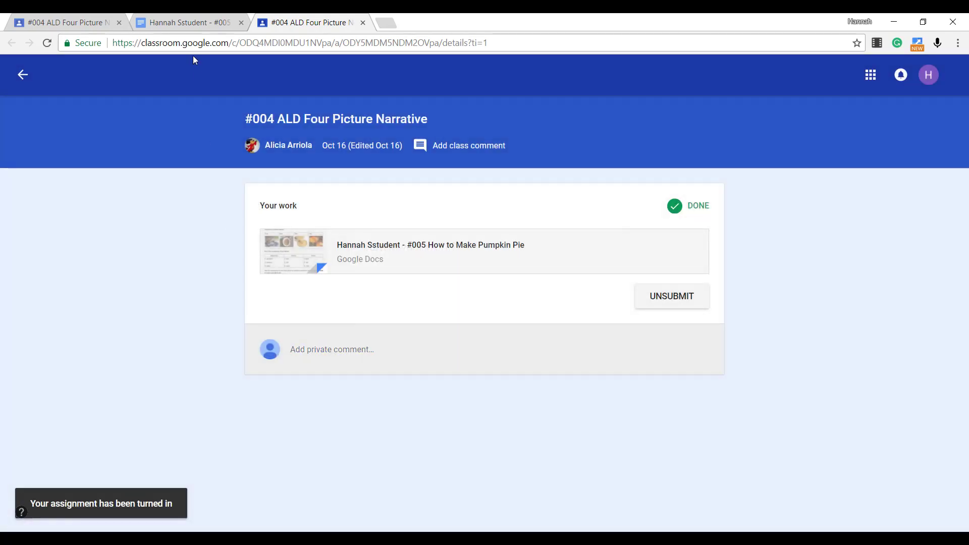
left_click(186, 22)
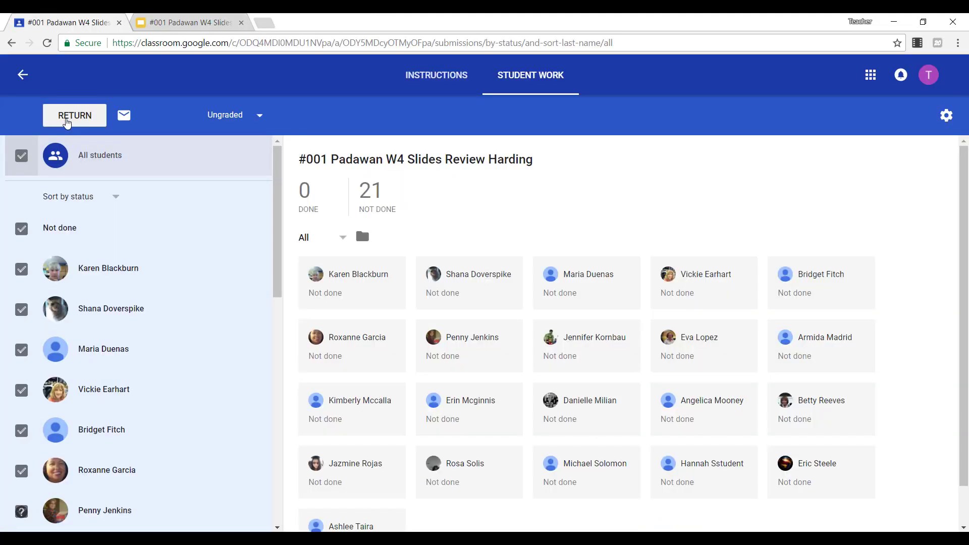
left_click(67, 122)
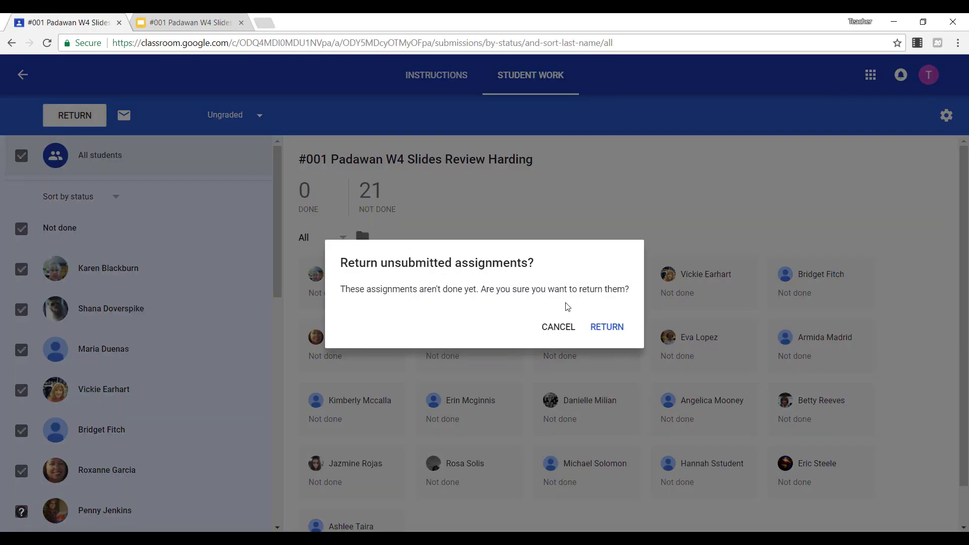
left_click(600, 329)
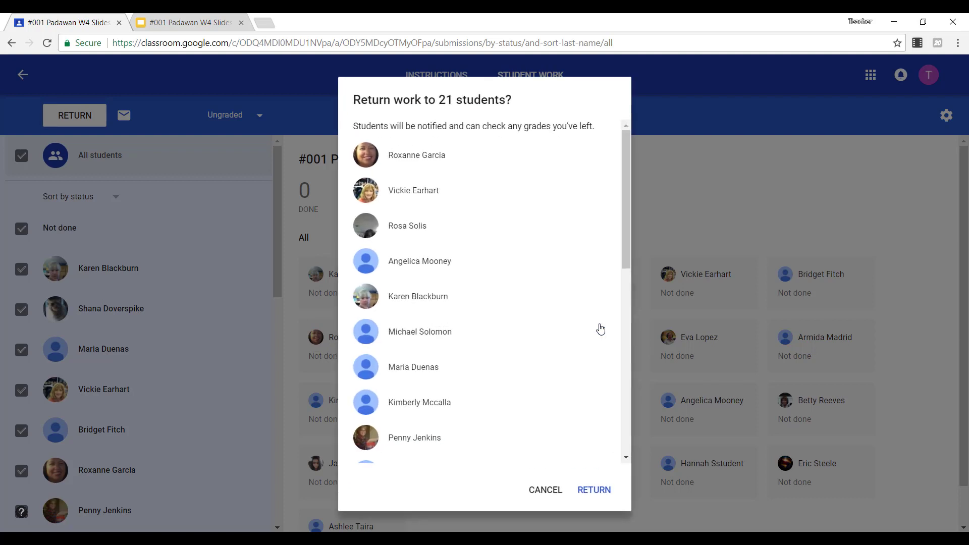
left_click(594, 490)
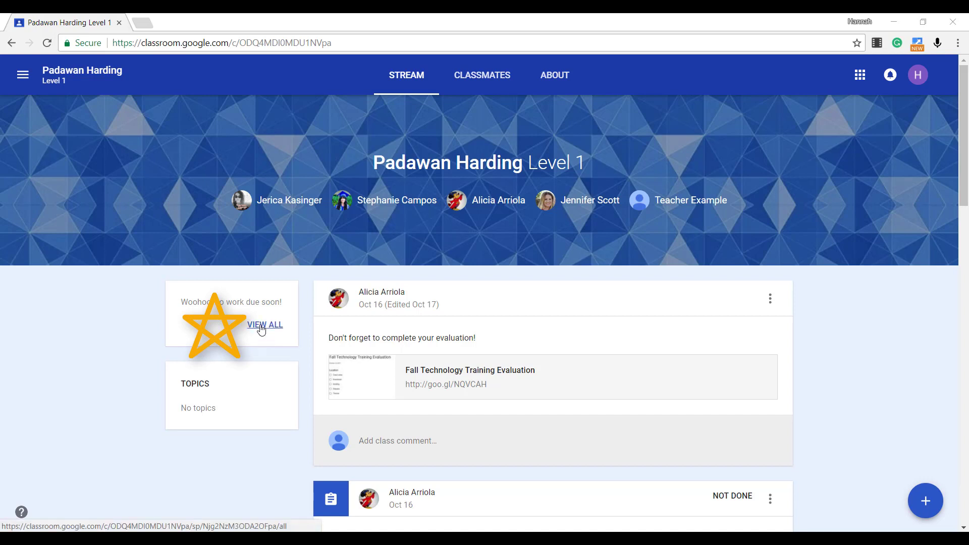
Step: Open the student's My work list from VIEW ALL in the upcoming work box
left_click(261, 326)
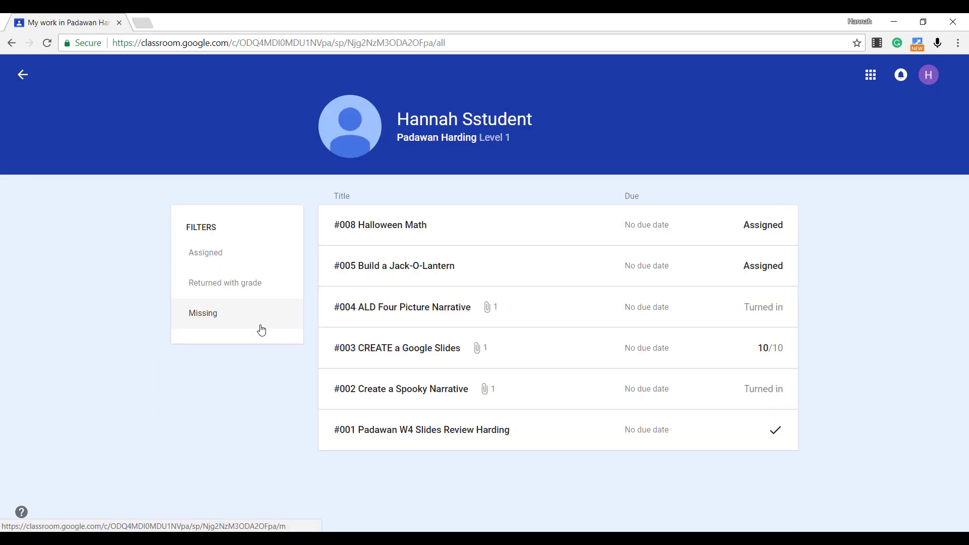